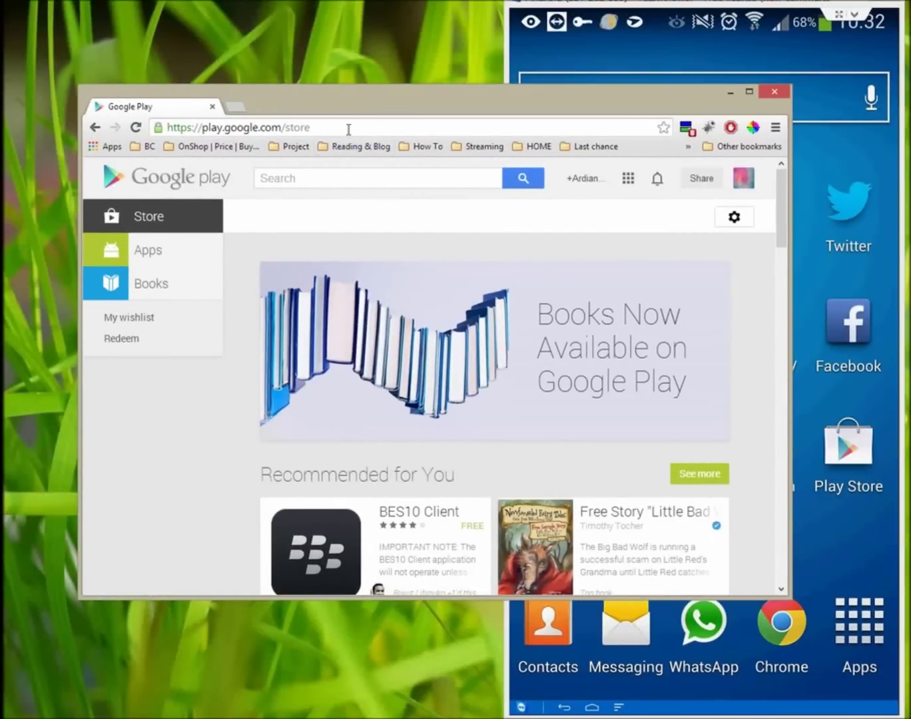
# Search Google Play for 'chromecast'.
pyautogui.click(310, 179)
pyautogui.write('chr')
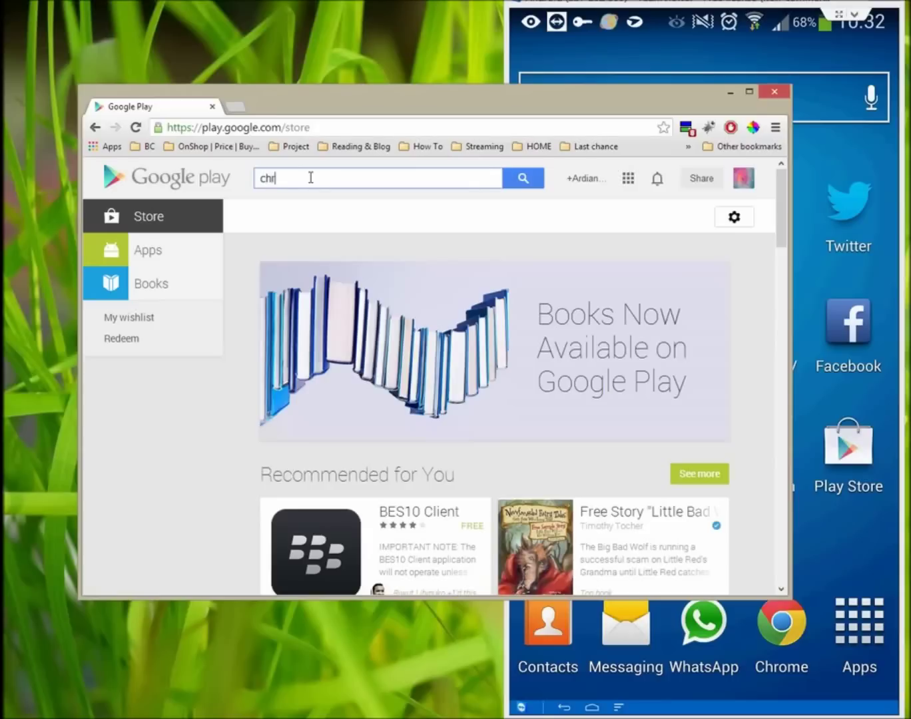
pyautogui.write('omecast')
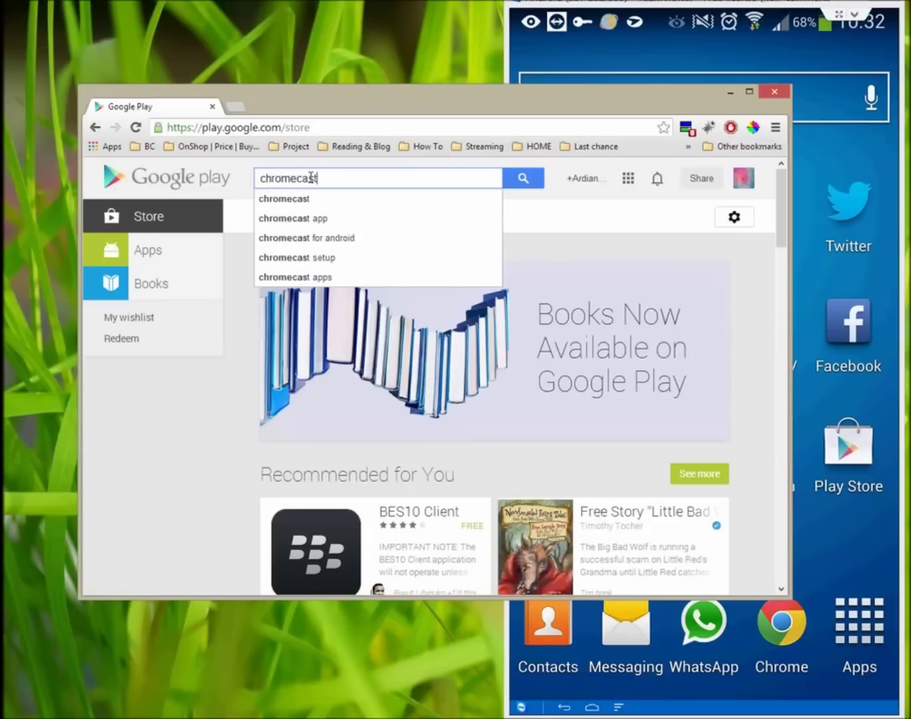
pyautogui.press('Return')
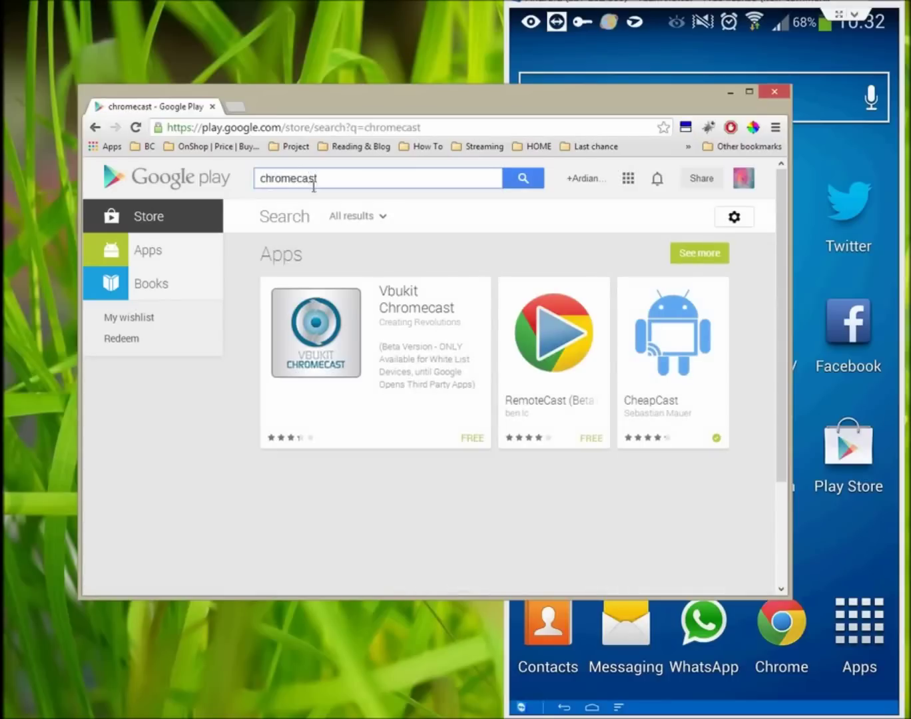
# Open the CheapCast app page, read its description and reviews, then start its installation.
pyautogui.click(691, 352)
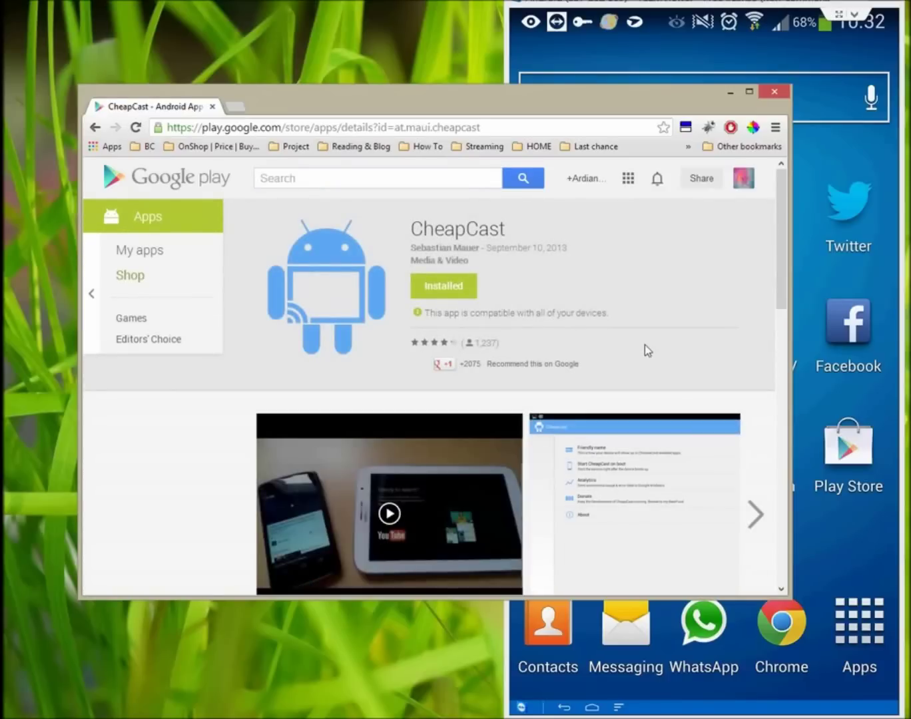
pyautogui.scroll(-1, 647, 351)
pyautogui.scroll(-2, 647, 351)
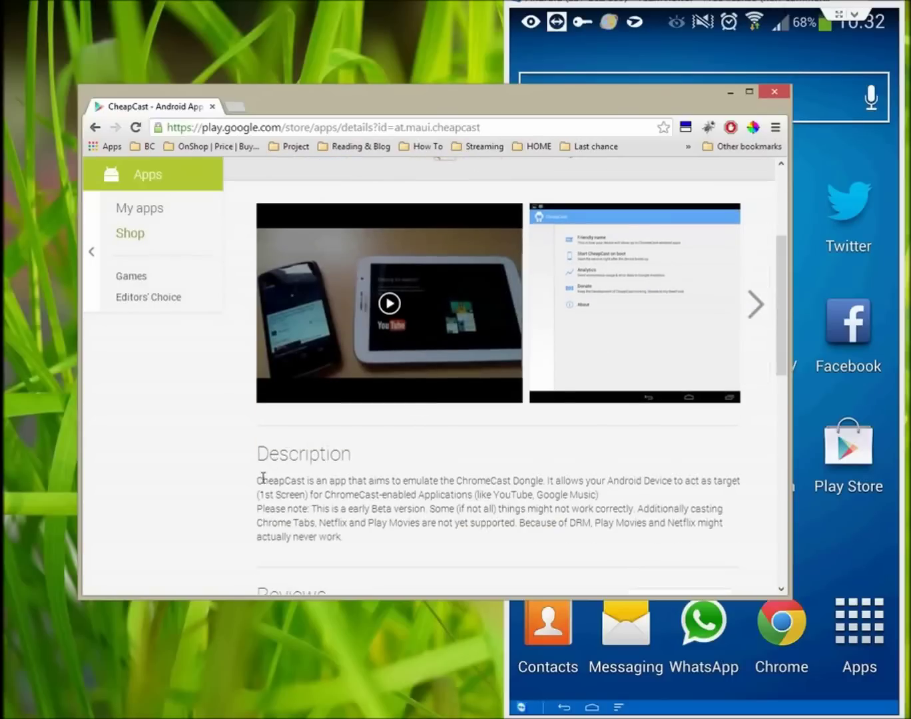
pyautogui.moveTo(260, 481); pyautogui.dragTo(351, 534)
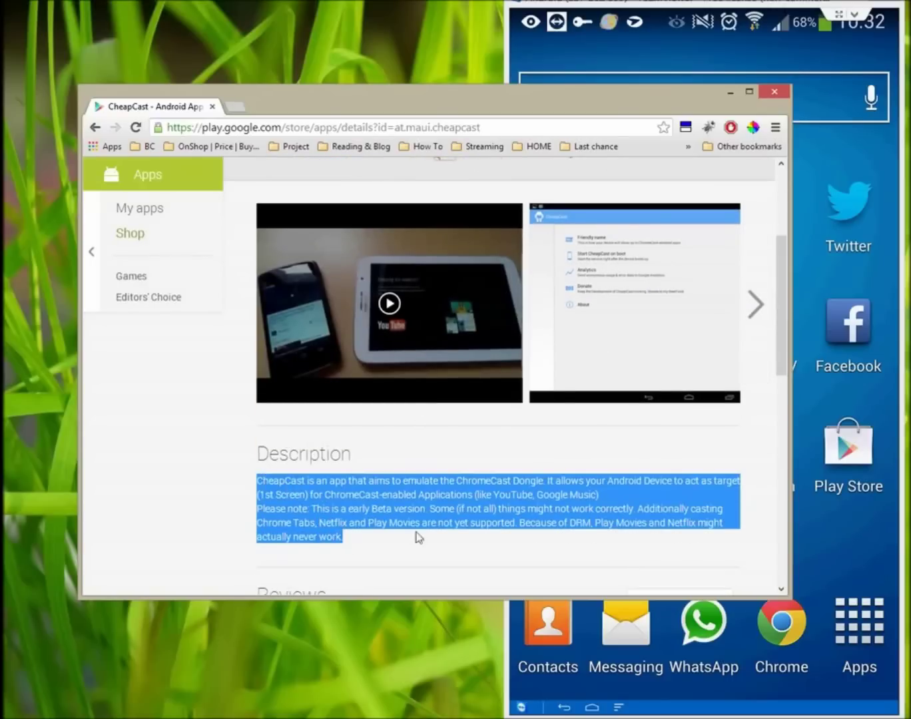
pyautogui.scroll(-4, 464, 535)
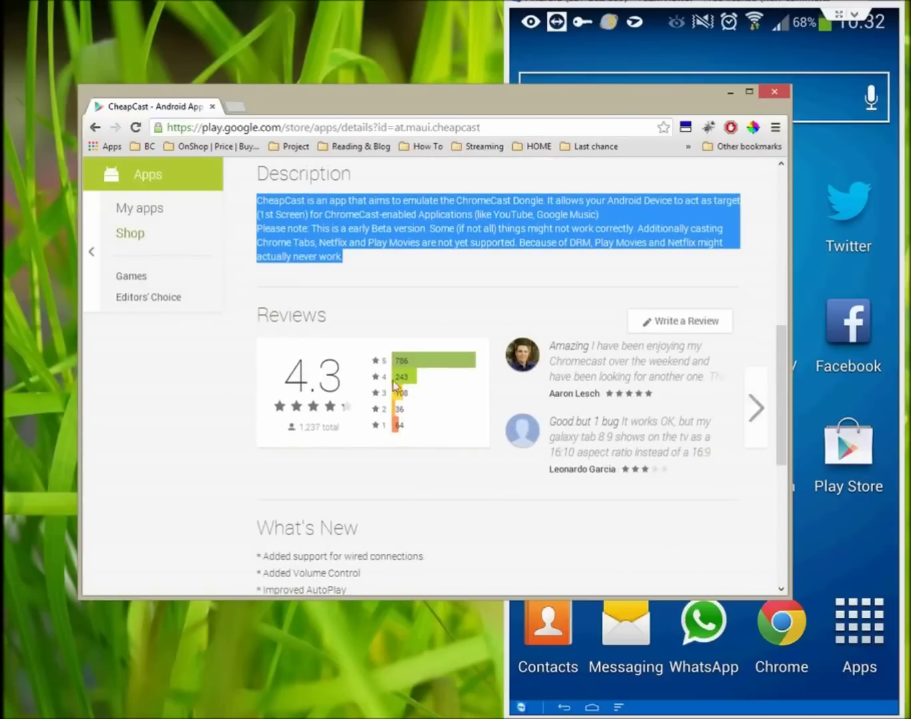
pyautogui.scroll(-5, 440, 404)
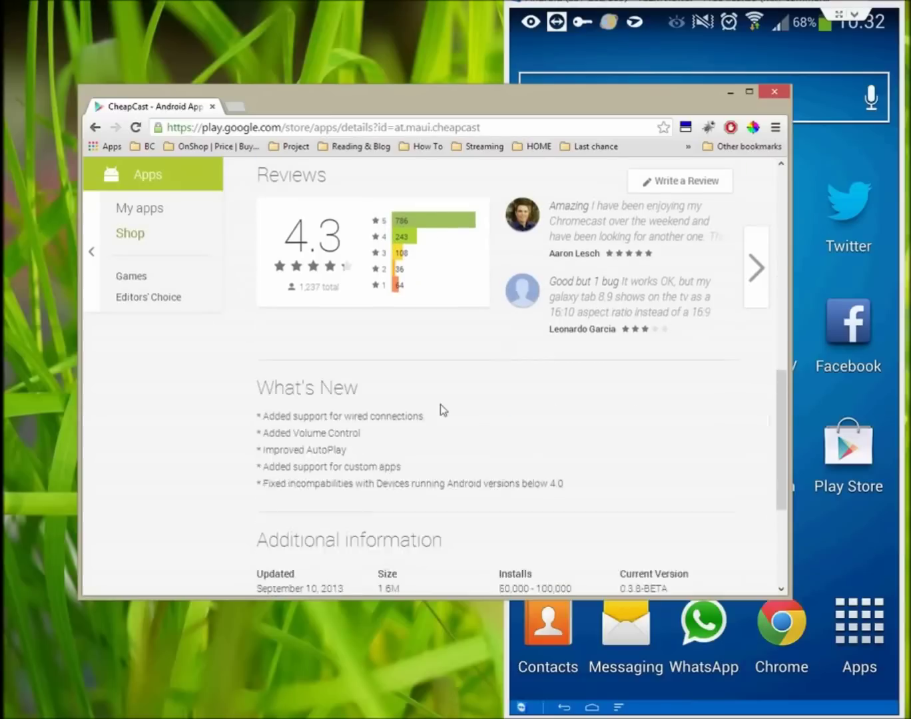
pyautogui.scroll(10, 440, 404)
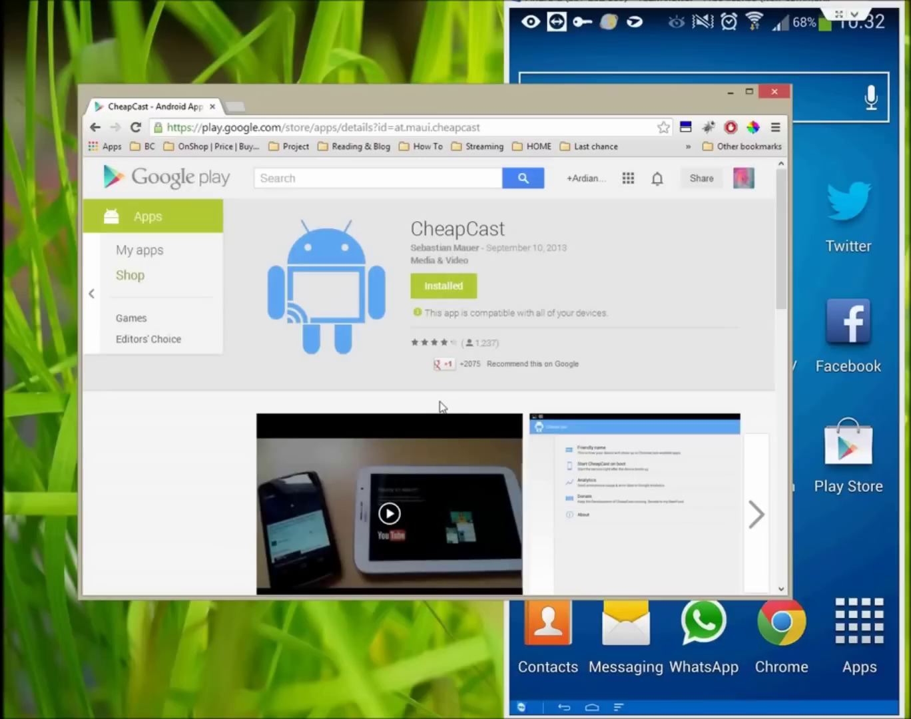
pyautogui.click(455, 288)
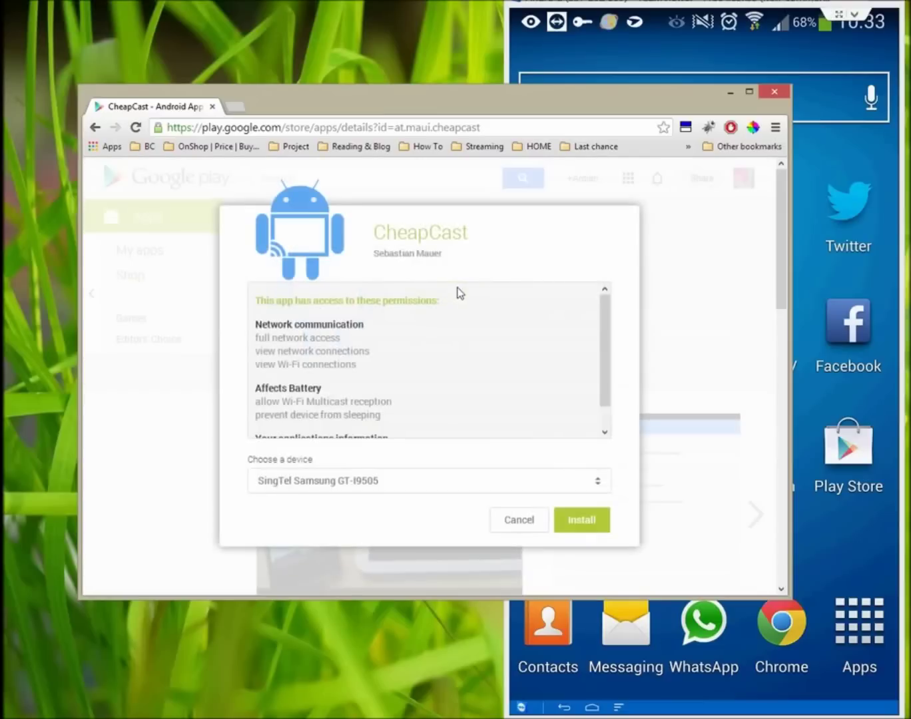
# Install CheapCast on the SingTel Samsung GT-I9505 and dismiss the confirmation message.
pyautogui.click(464, 488)
pyautogui.click(468, 486)
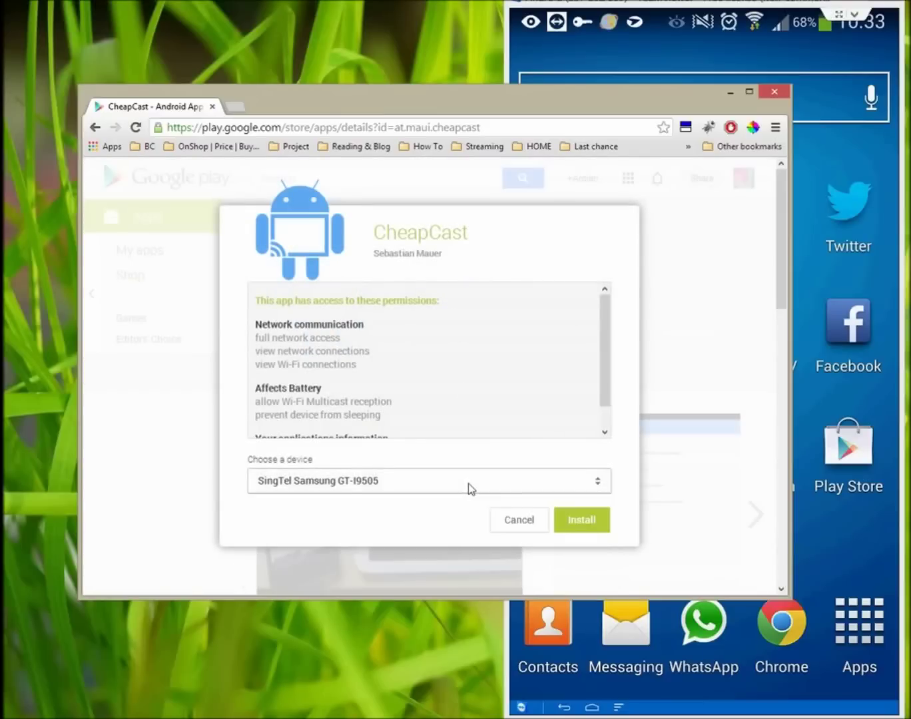
pyautogui.click(589, 520)
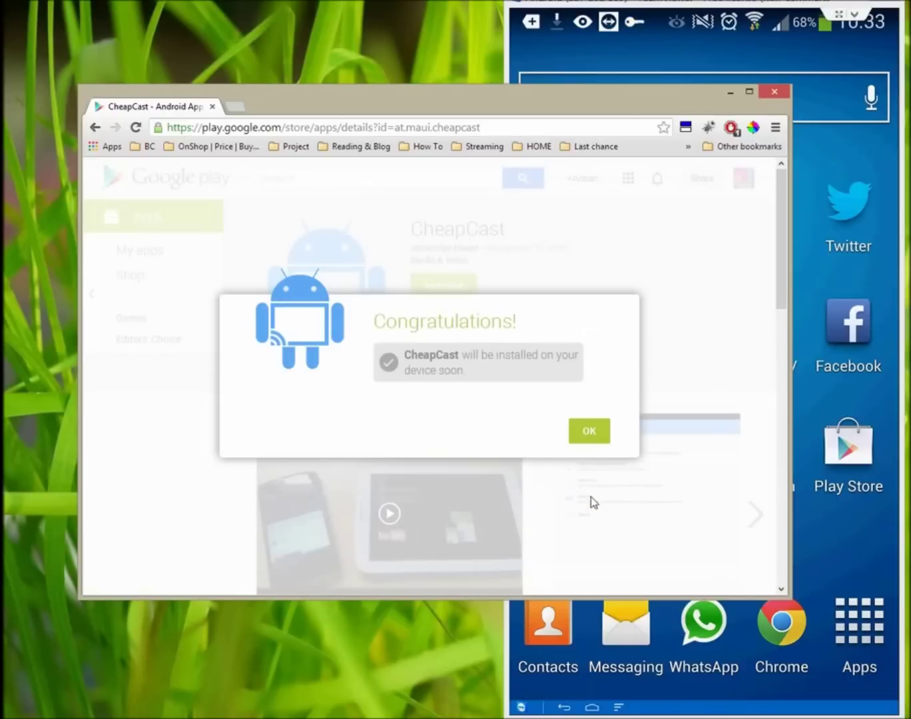
pyautogui.click(589, 434)
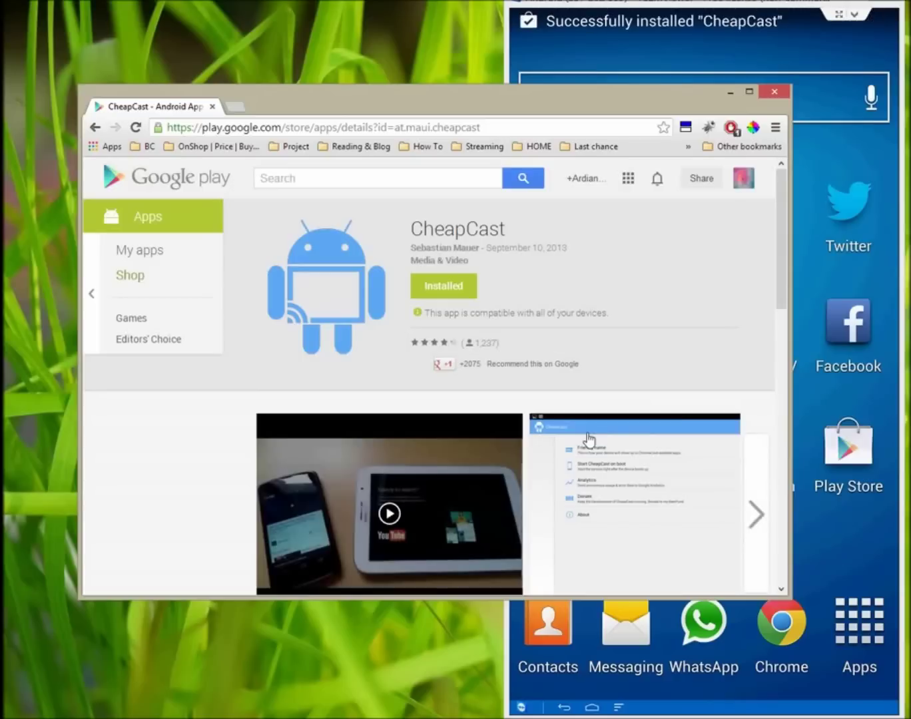
pyautogui.click(649, 3)
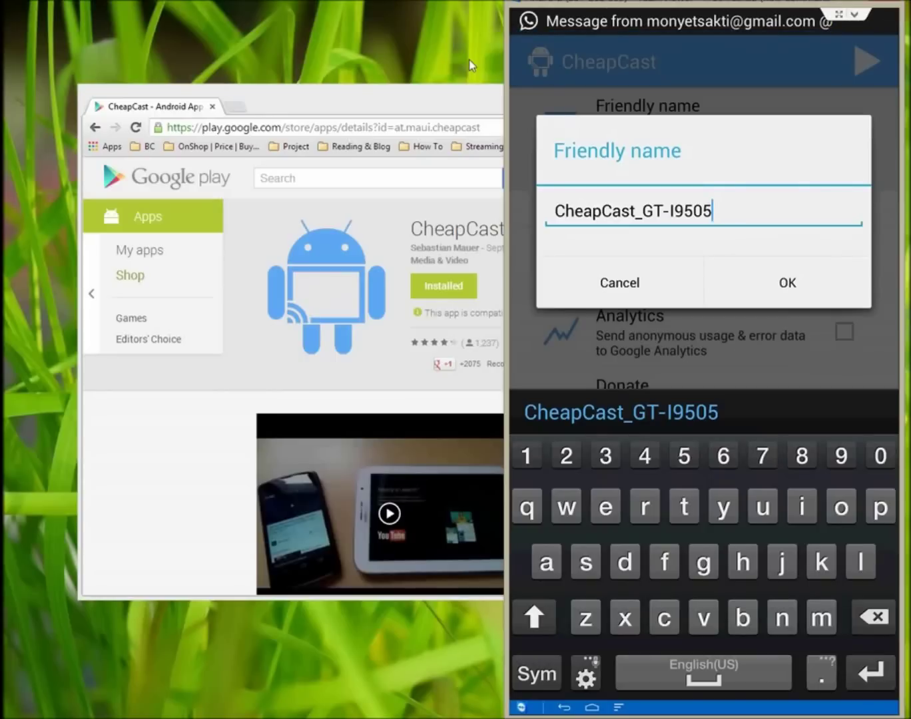
# Replace the friendly name CheapCast_GT-I9505 with ChromeCast-S4 and save it.
pyautogui.press('BackSpace')
pyautogui.press('BackSpace')
pyautogui.press('BackSpace')
pyautogui.press('BackSpace')
pyautogui.press('BackSpace')
pyautogui.press('BackSpace')
pyautogui.press('BackSpace')
pyautogui.press('BackSpace')
pyautogui.press('BackSpace')
pyautogui.press('BackSpace')
pyautogui.press('BackSpace')
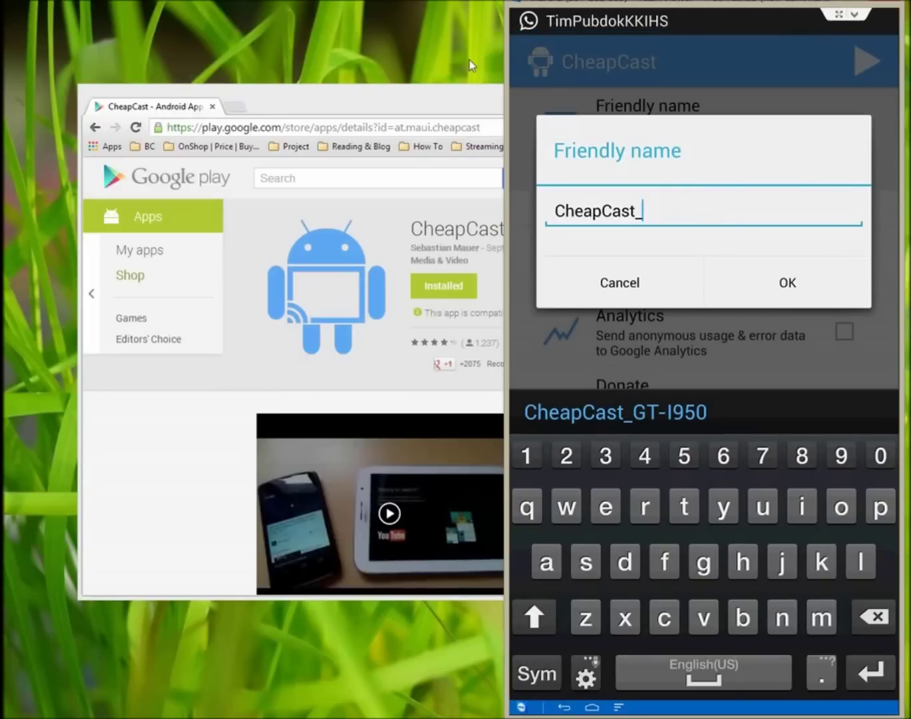
pyautogui.press('BackSpace')
pyautogui.press('BackSpace')
pyautogui.press('BackSpace')
pyautogui.press('BackSpace')
pyautogui.press('BackSpace')
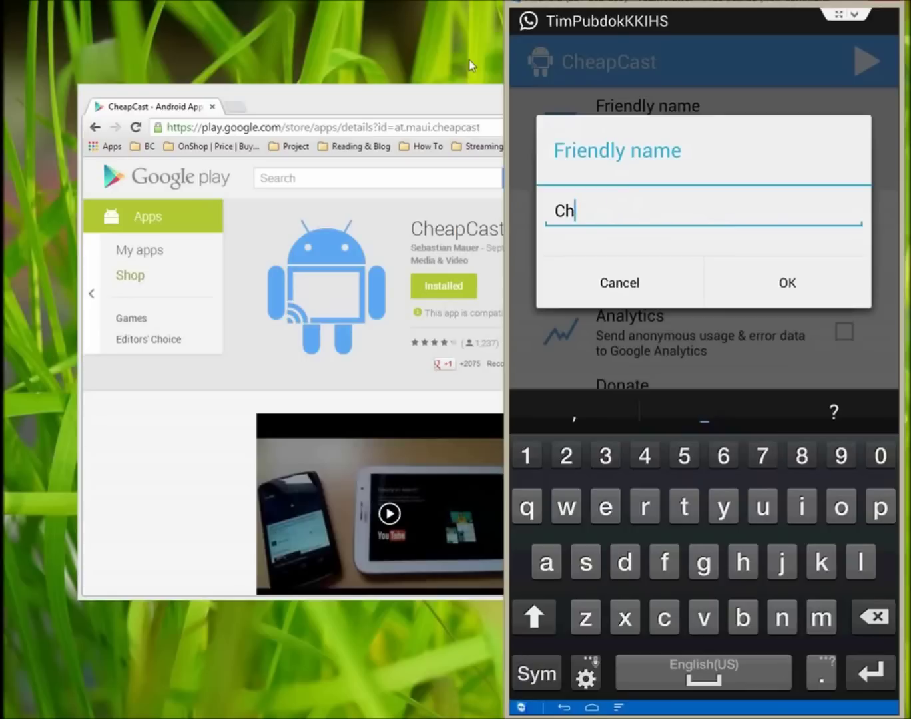
pyautogui.write('rome')
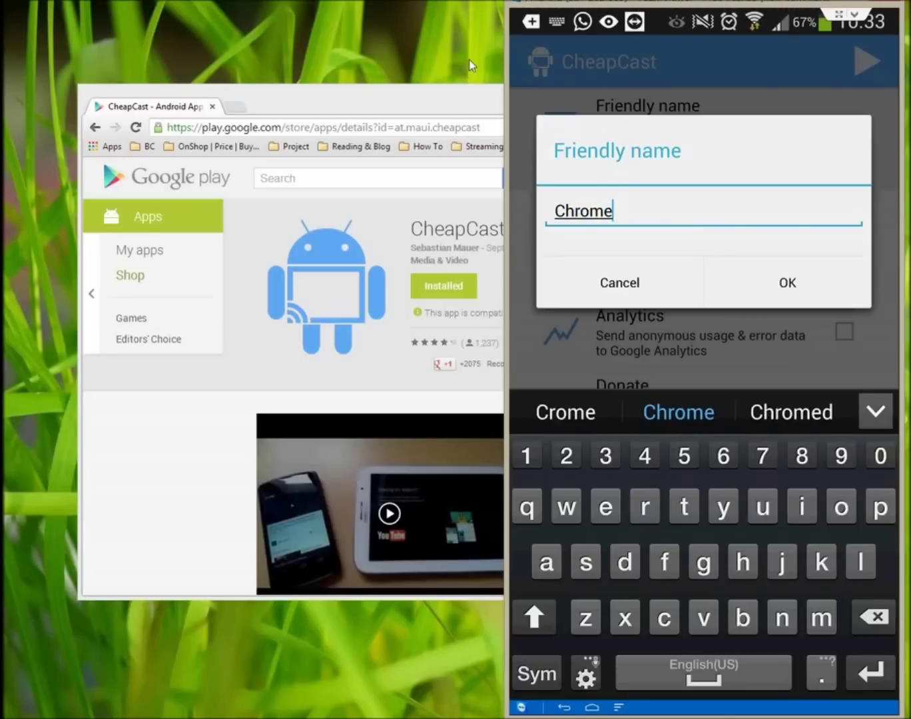
pyautogui.press('shift')
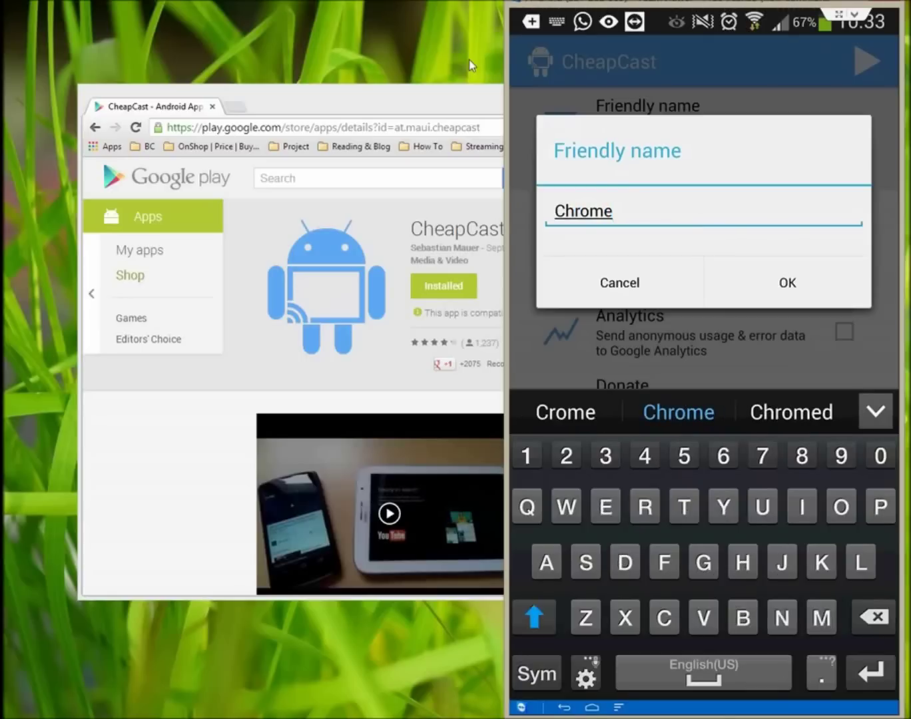
pyautogui.write('C')
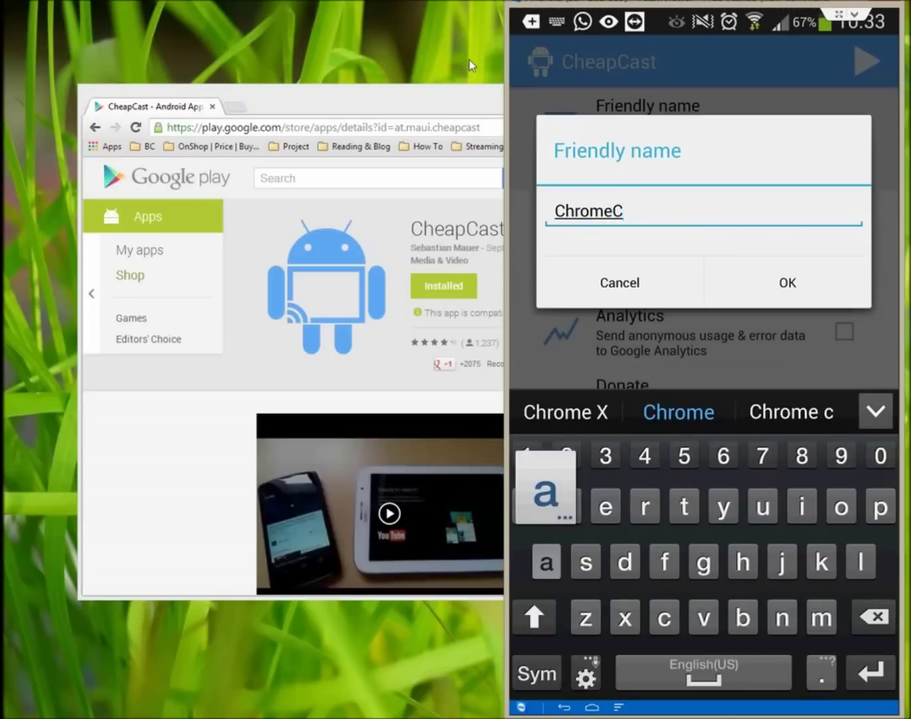
pyautogui.write('ast')
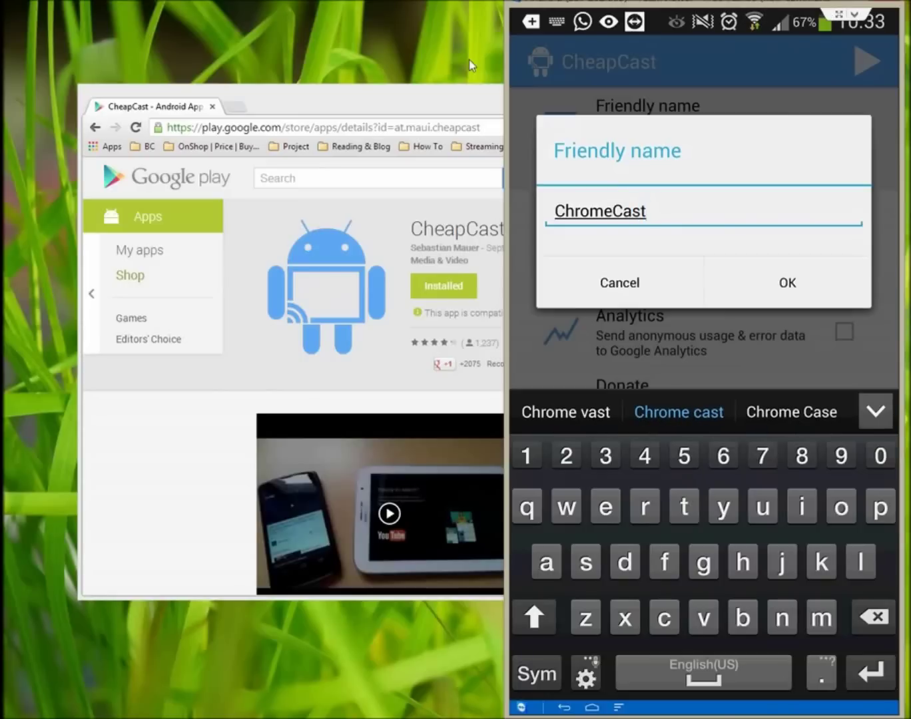
pyautogui.write('-')
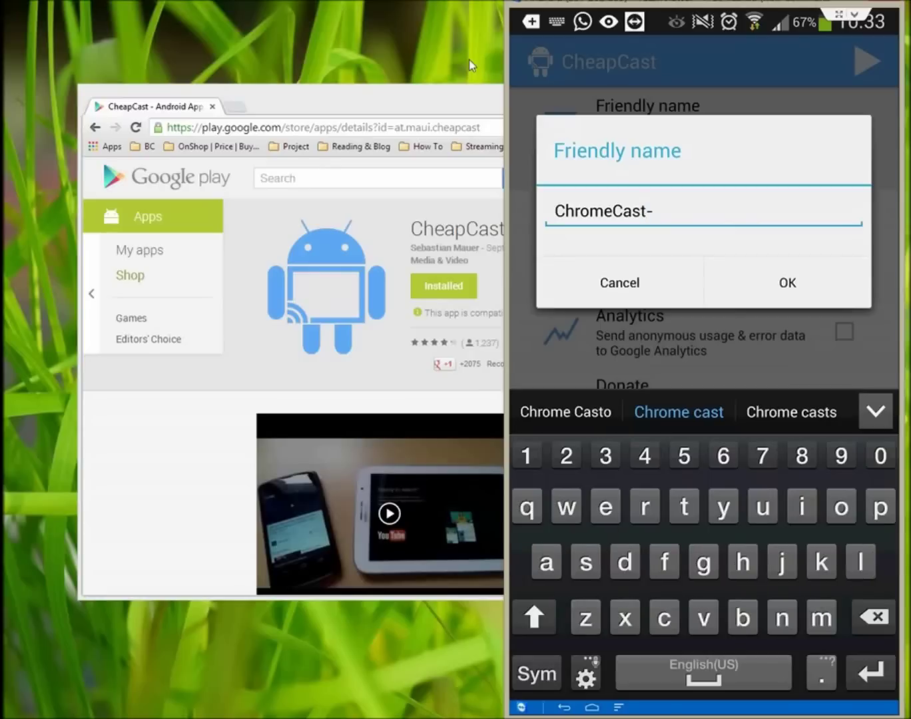
pyautogui.write('S')
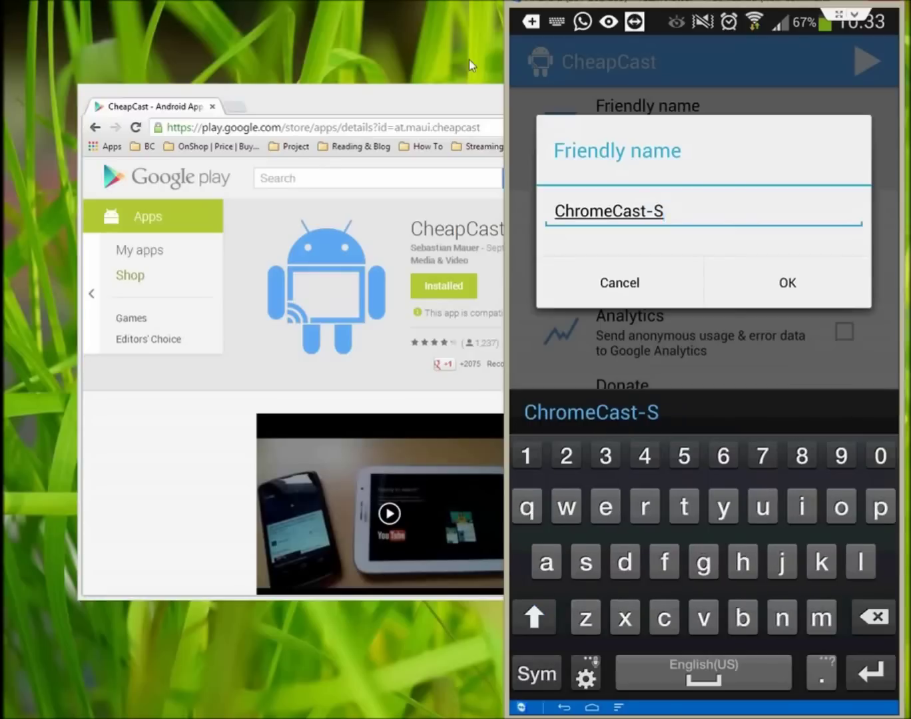
pyautogui.write('4')
pyautogui.click(787, 282)
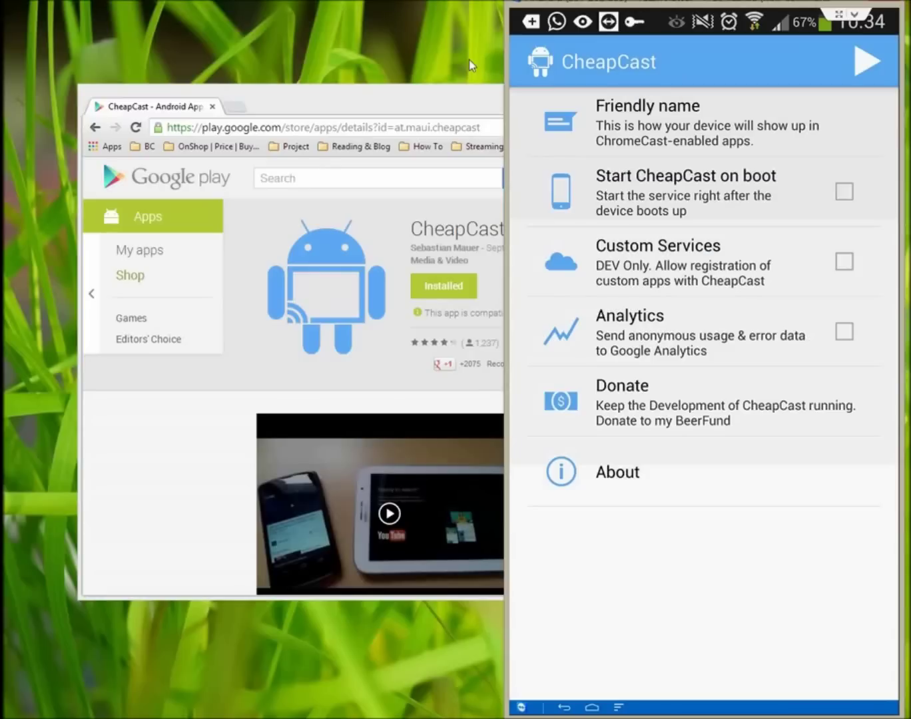